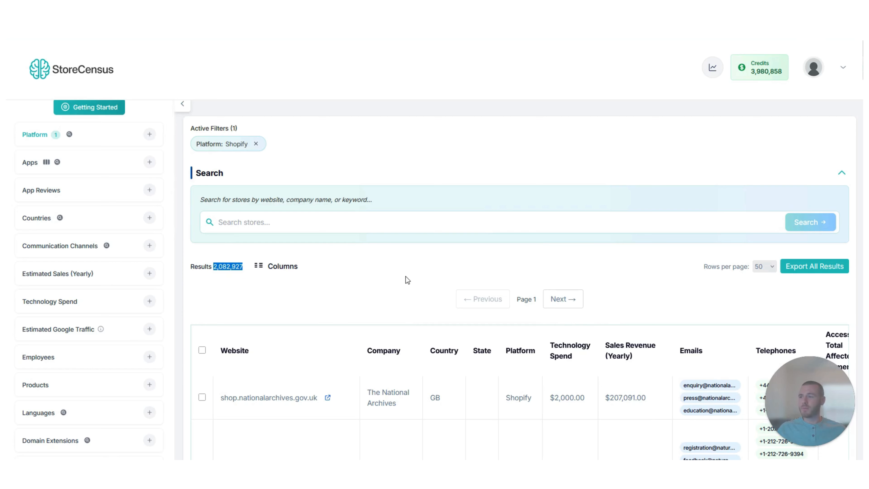
# Step: Narrow the Apps filter list to the Order tracking category, finding it by searching the categories for "order"
pyautogui.click(397, 276)
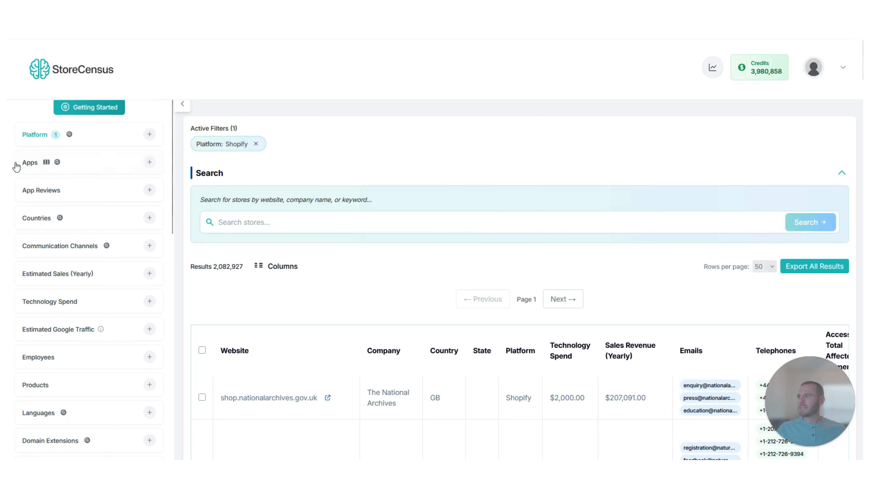
pyautogui.click(149, 163)
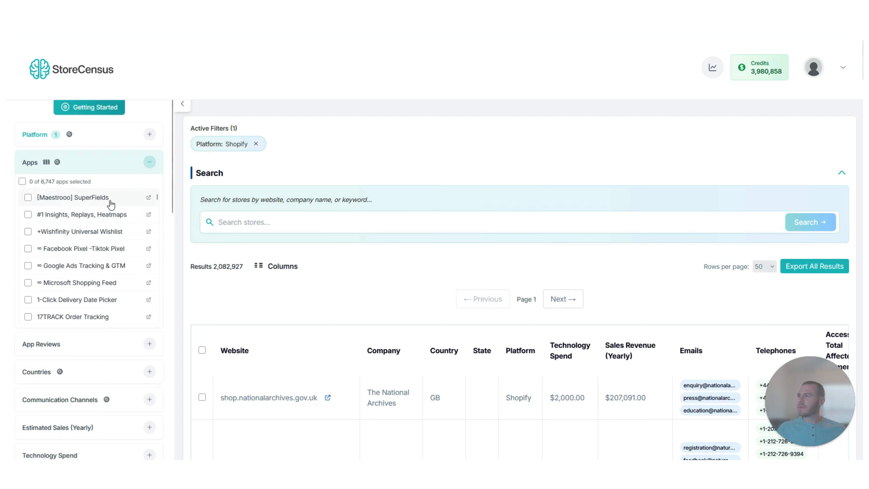
pyautogui.click(47, 161)
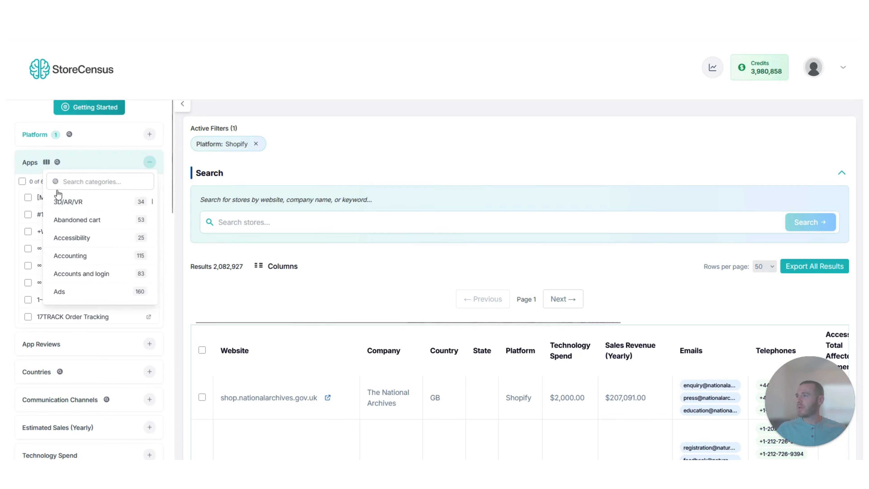
pyautogui.click(90, 184)
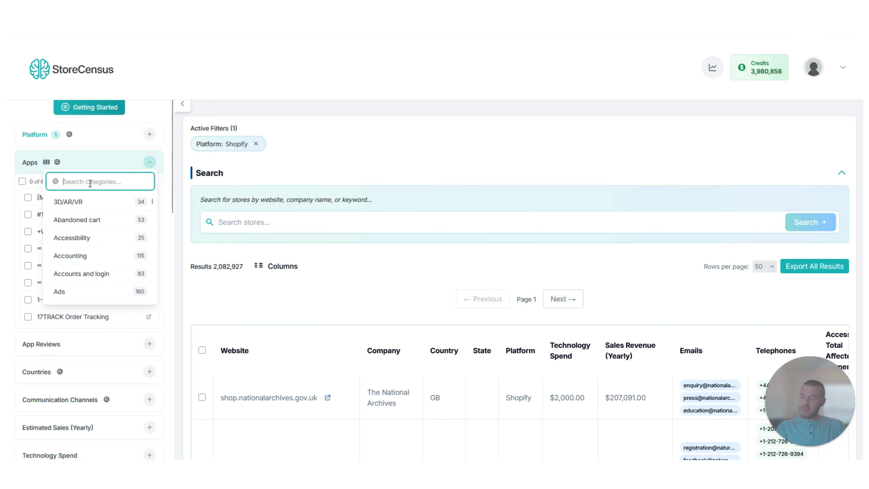
pyautogui.write('order')
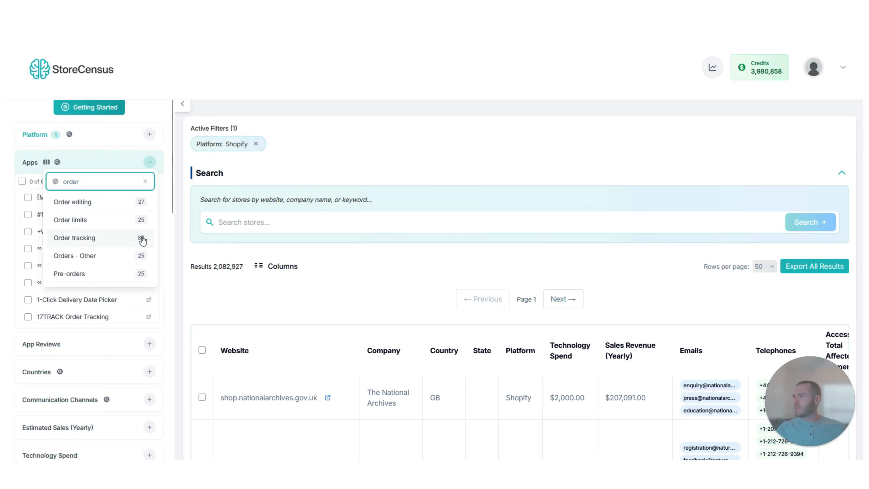
pyautogui.click(115, 242)
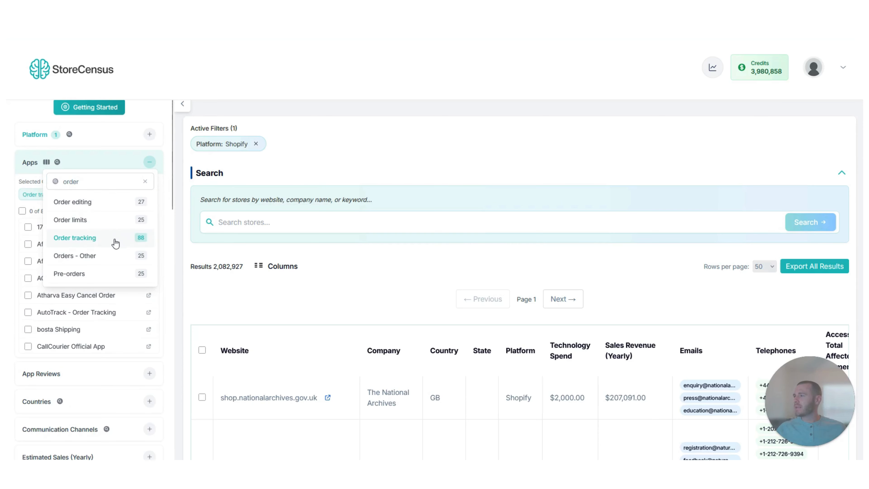
pyautogui.click(163, 188)
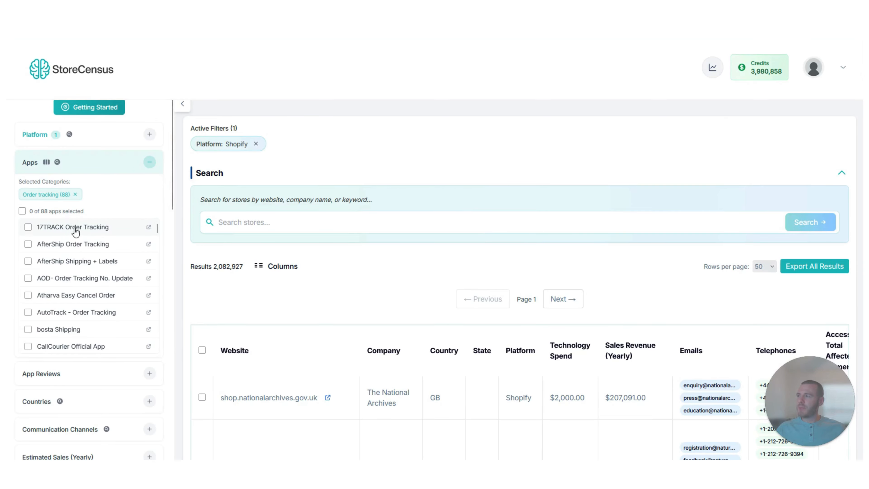
# Step: Review the 17TRACK Order Tracking app's details, including total installs, installs over time and market share, and close them
pyautogui.click(60, 226)
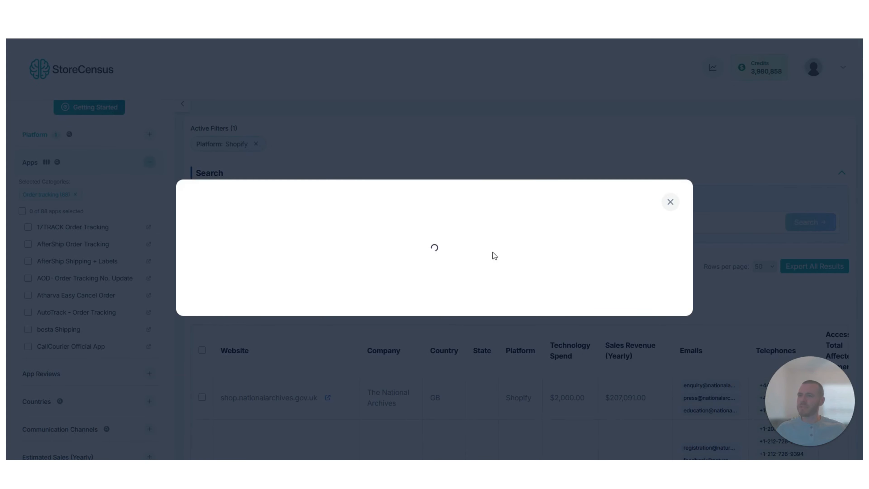
pyautogui.moveTo(585, 228); pyautogui.dragTo(549, 226)
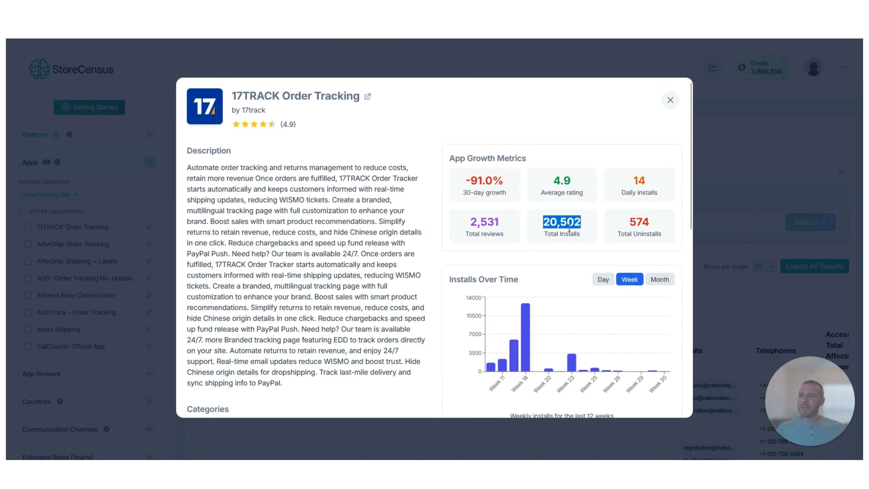
pyautogui.scroll(-3, 567, 228)
pyautogui.scroll(-2, 513, 236)
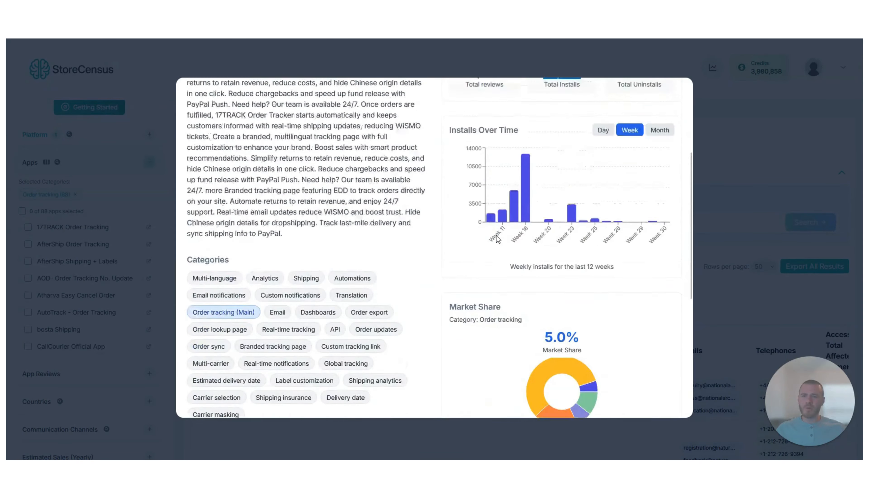
pyautogui.scroll(5, 497, 238)
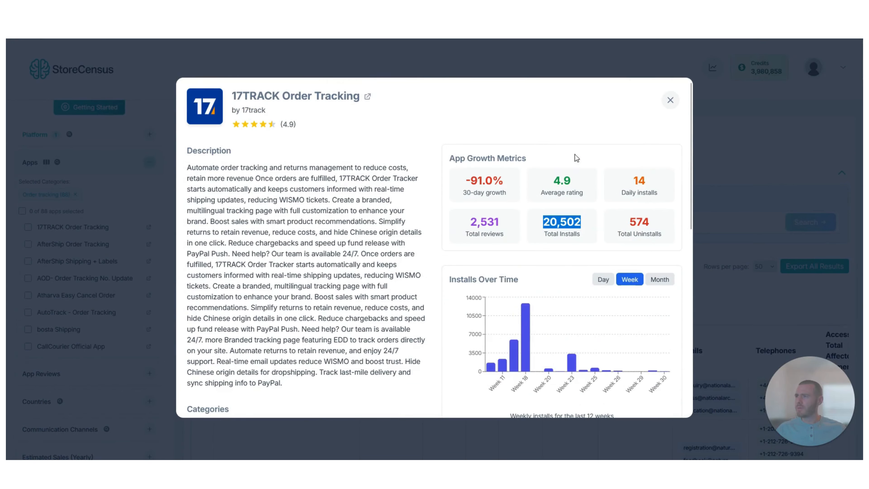
pyautogui.click(670, 101)
# Step: Filter the stores to those using the 17TRACK Order Tracking app
pyautogui.click(28, 227)
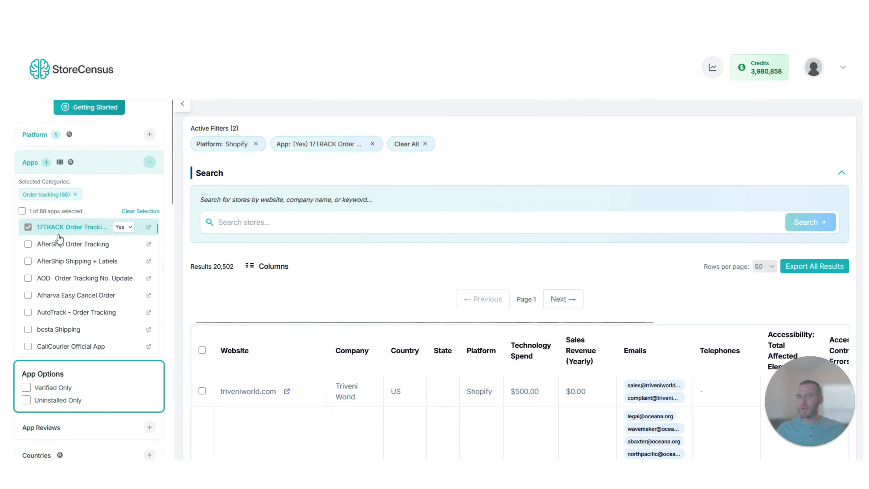
pyautogui.scroll(-4, 324, 277)
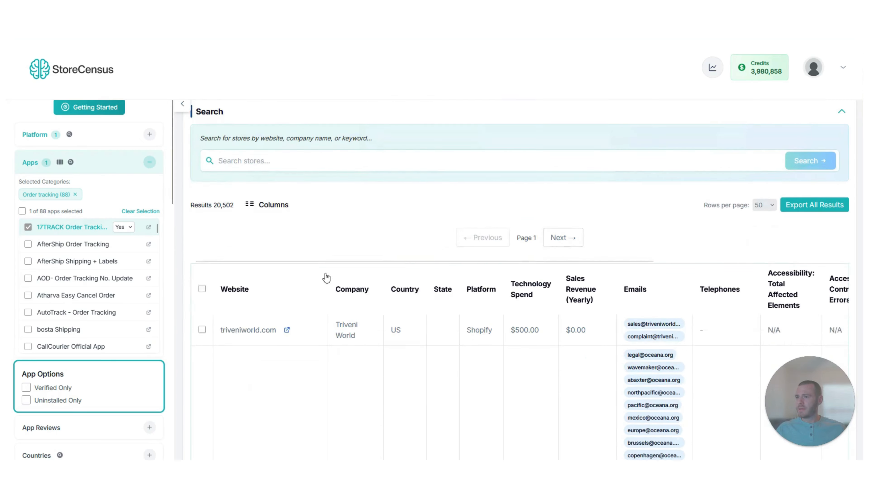
pyautogui.scroll(4, 290, 254)
pyautogui.scroll(-1, 104, 282)
pyautogui.scroll(-3, 104, 279)
pyautogui.scroll(-5, 390, 296)
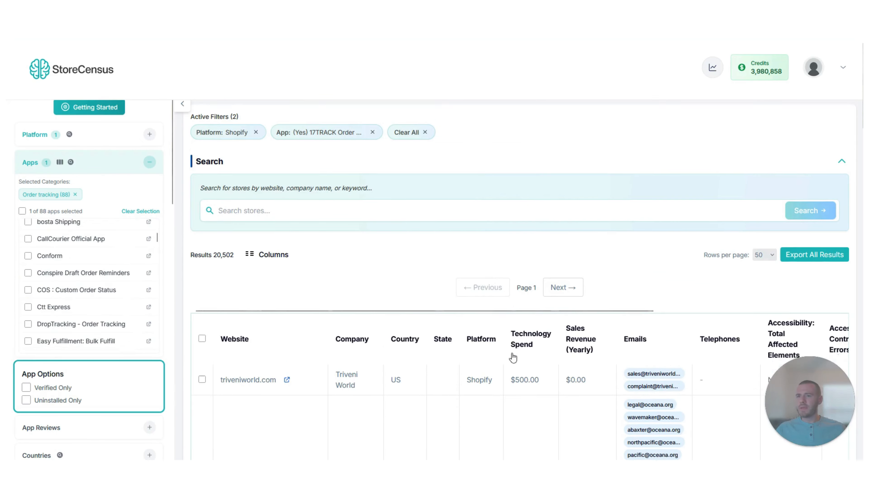
# Step: Hide the Emails and Telephones columns from the results table
pyautogui.scroll(4, 391, 234)
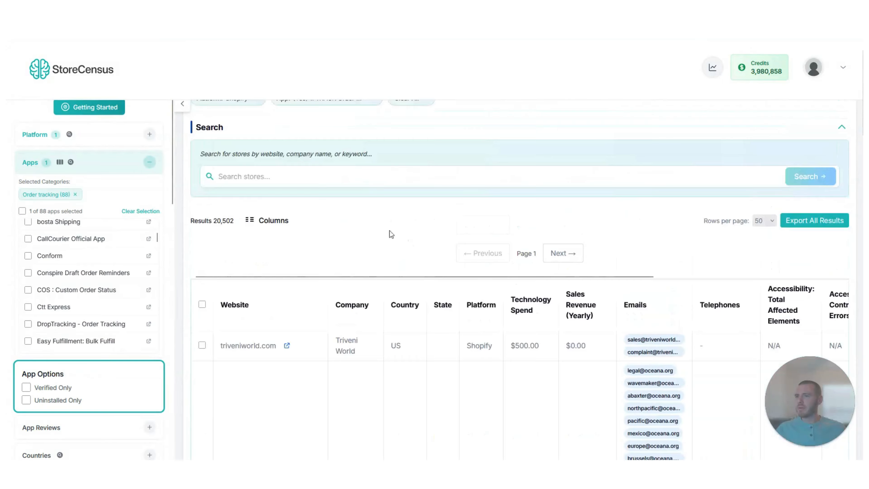
pyautogui.click(272, 222)
pyautogui.click(424, 214)
pyautogui.write('emails')
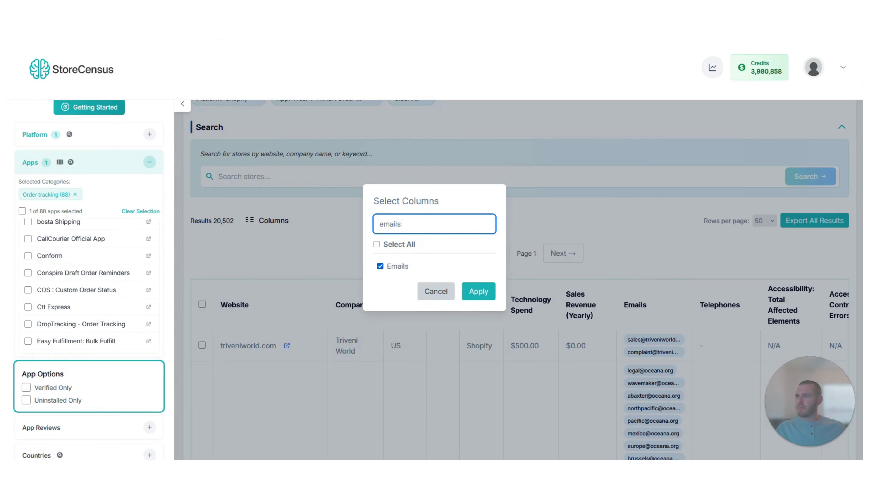
pyautogui.click(380, 266)
pyautogui.doubleClick(421, 226)
pyautogui.write('pho')
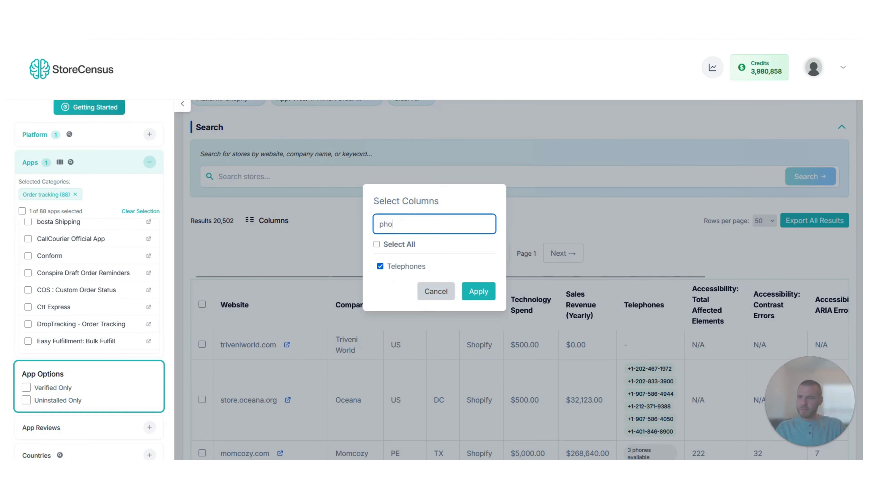
pyautogui.write('ne')
pyautogui.click(380, 266)
pyautogui.click(478, 292)
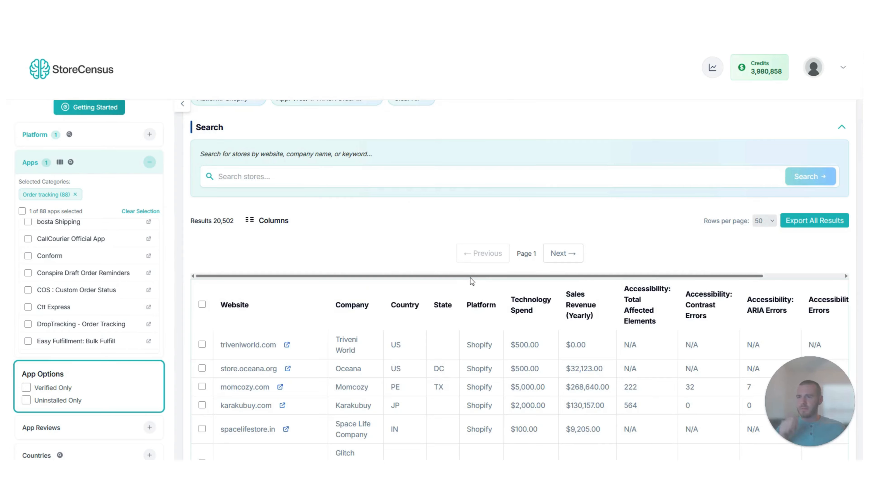
# Step: Examine the installed applications of the triveniworld.com store for 17TRACK Order Tracking and close its record
pyautogui.scroll(-3, 355, 270)
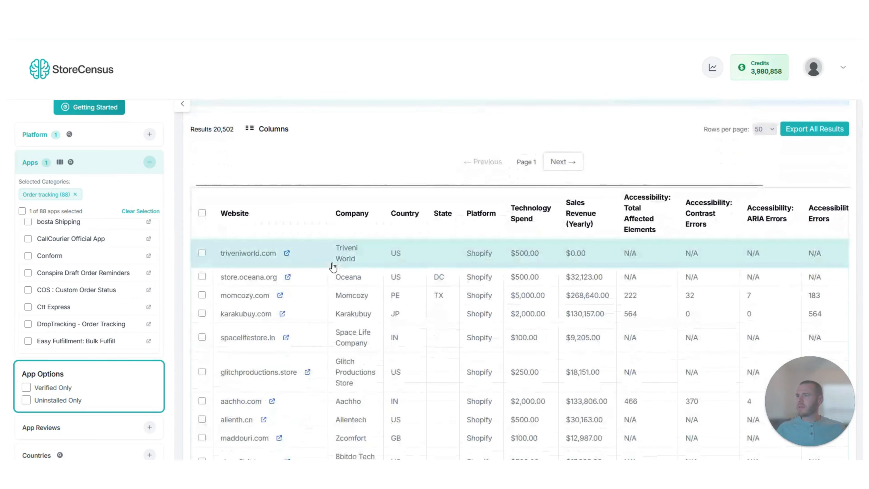
pyautogui.scroll(-2, 330, 258)
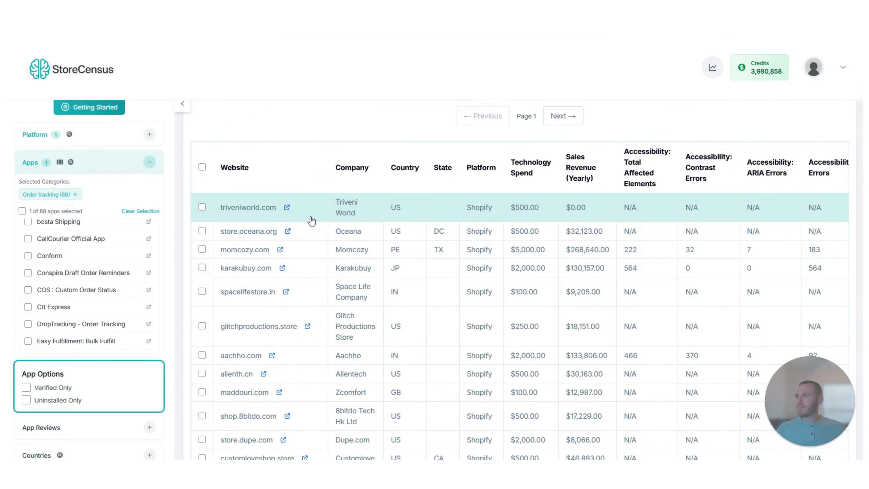
pyautogui.click(316, 215)
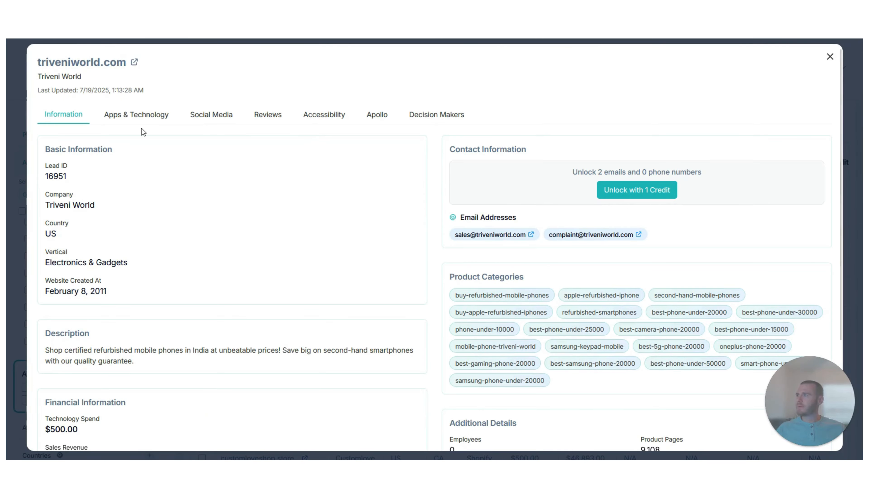
pyautogui.click(141, 119)
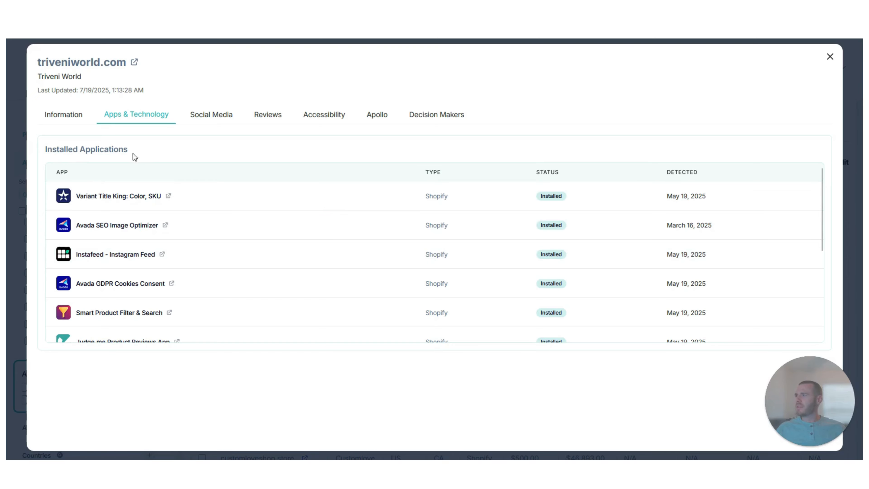
pyautogui.scroll(-4, 147, 233)
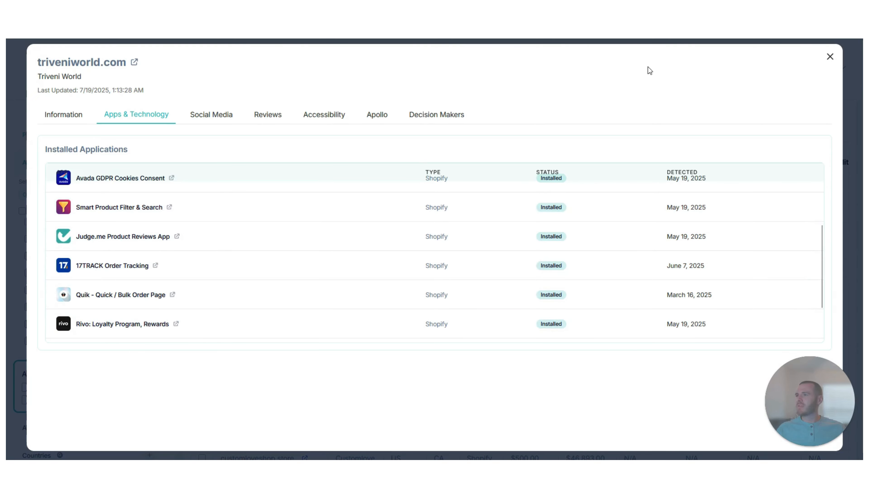
pyautogui.click(830, 56)
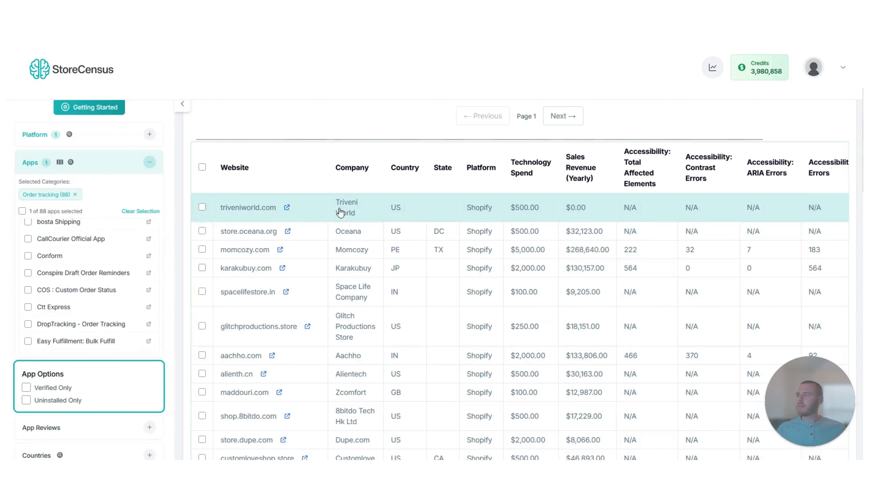
# Step: Restrict the stores to the country United States of America, searching the countries for "US"
pyautogui.scroll(5, 132, 269)
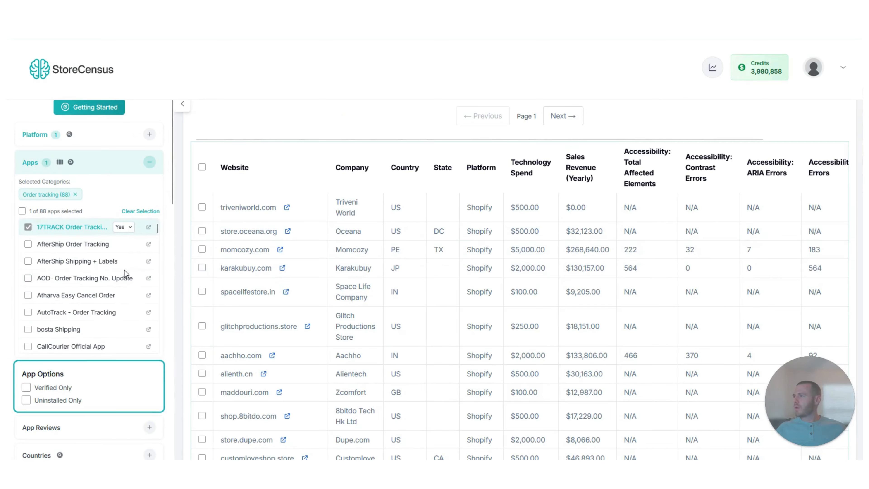
pyautogui.scroll(5, 280, 233)
pyautogui.scroll(-3, 274, 274)
pyautogui.scroll(-2, 260, 297)
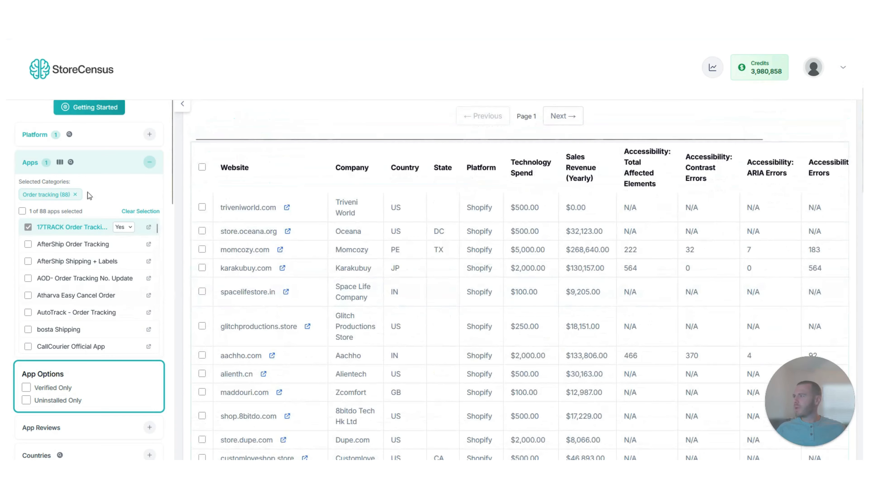
pyautogui.scroll(-5, 120, 318)
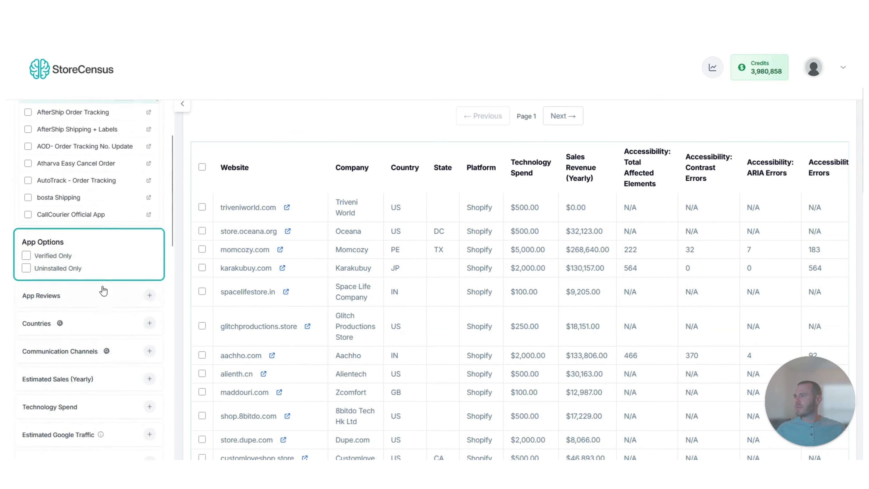
pyautogui.click(134, 300)
pyautogui.click(60, 318)
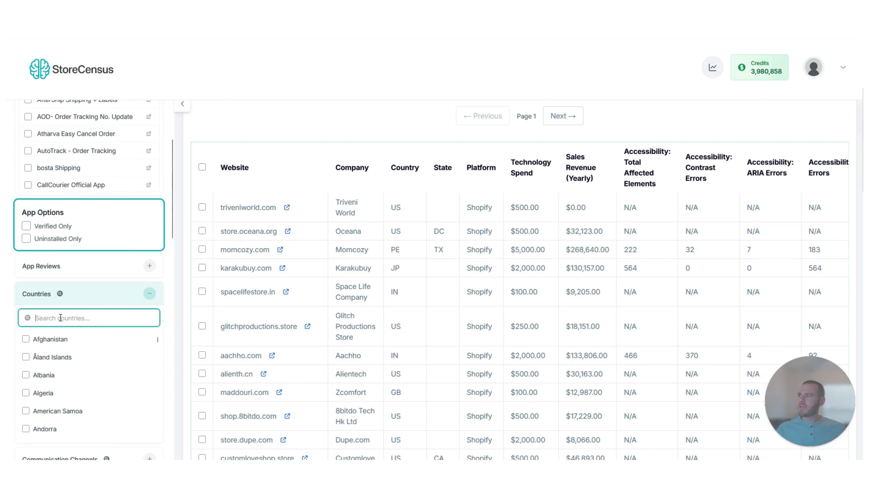
pyautogui.write('US')
pyautogui.scroll(-5, 66, 384)
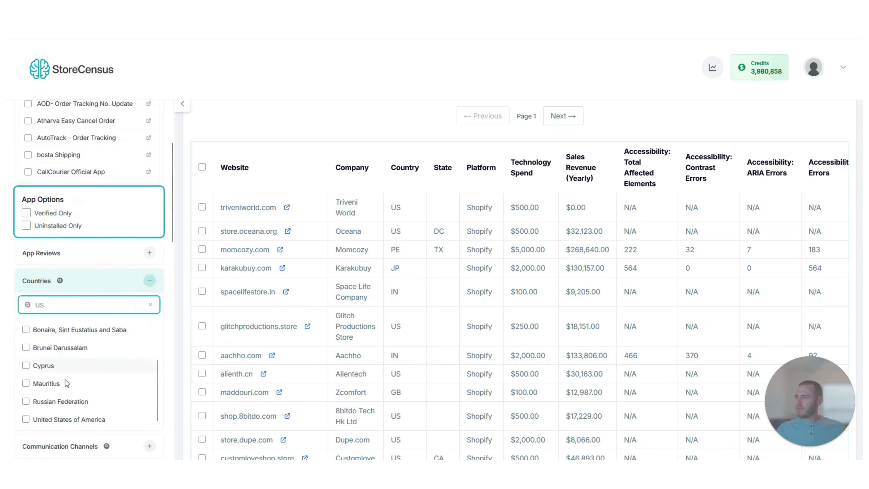
pyautogui.click(25, 383)
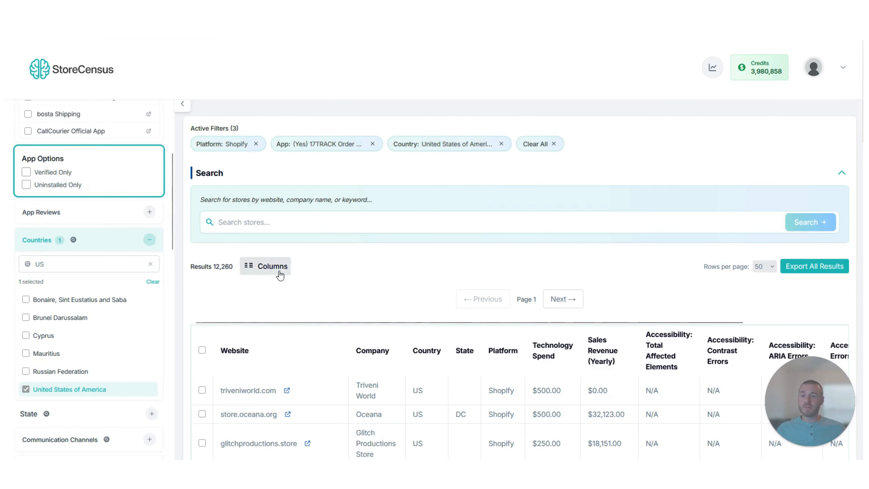
# Step: Collapse the country filter and limit the stores to those with 101-250 product pages
pyautogui.scroll(-1, 277, 272)
pyautogui.scroll(-1, 147, 205)
pyautogui.click(149, 186)
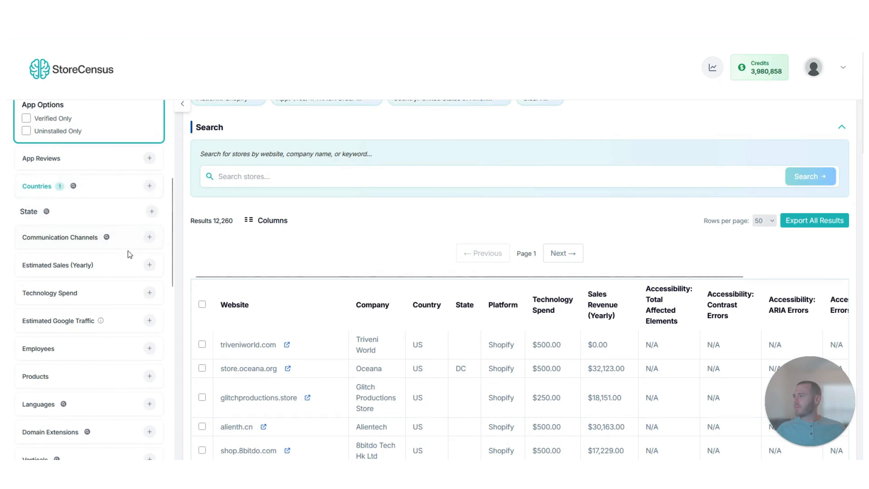
pyautogui.scroll(-5, 110, 311)
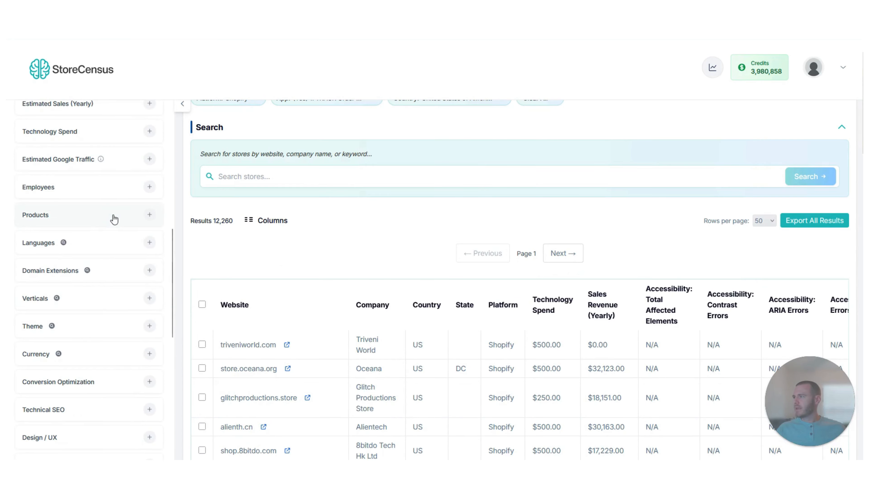
pyautogui.click(112, 219)
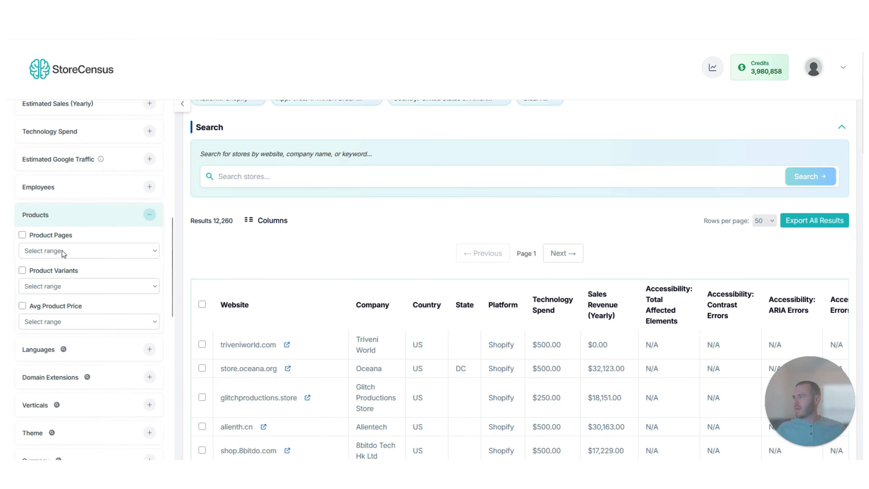
pyautogui.click(22, 235)
pyautogui.click(141, 261)
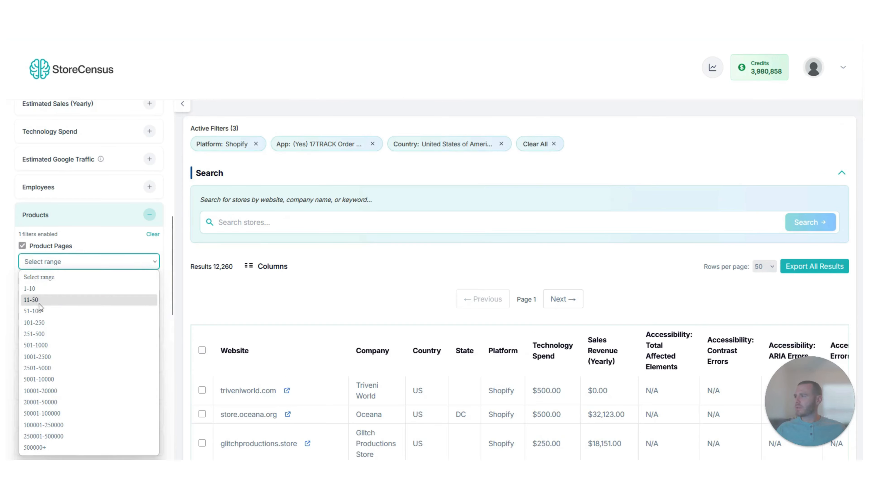
pyautogui.click(34, 323)
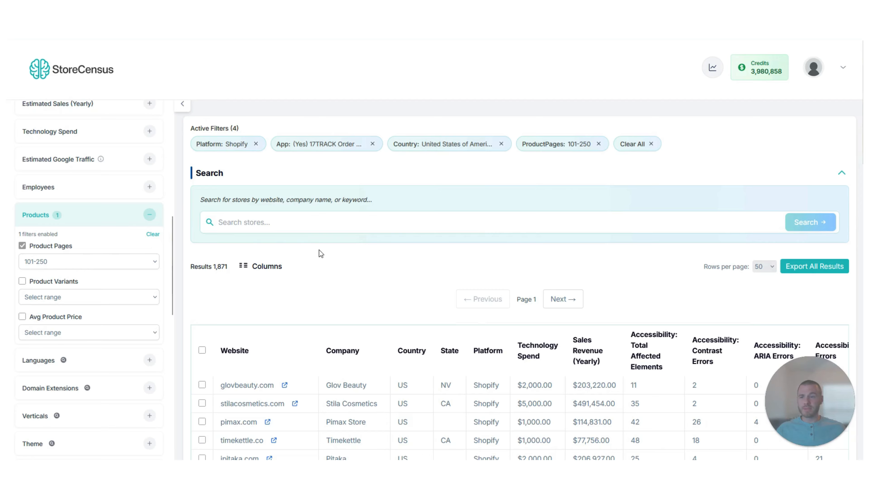
# Step: Start an export of all filtered store results and review its credit estimate and export types
pyautogui.scroll(-5, 325, 251)
pyautogui.scroll(4, 250, 241)
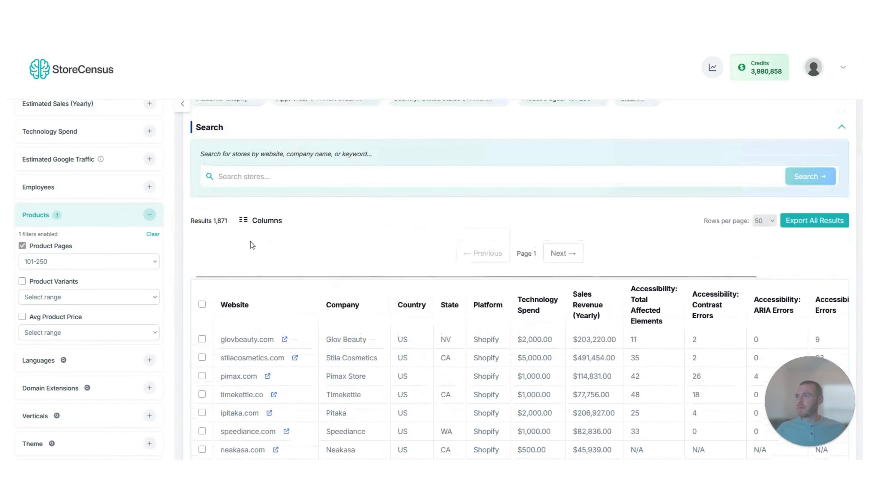
pyautogui.scroll(-1, 387, 262)
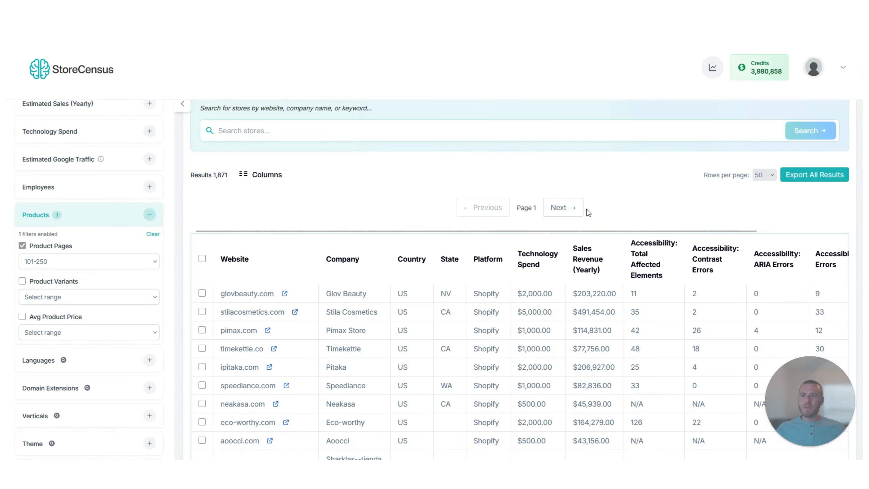
pyautogui.click(811, 175)
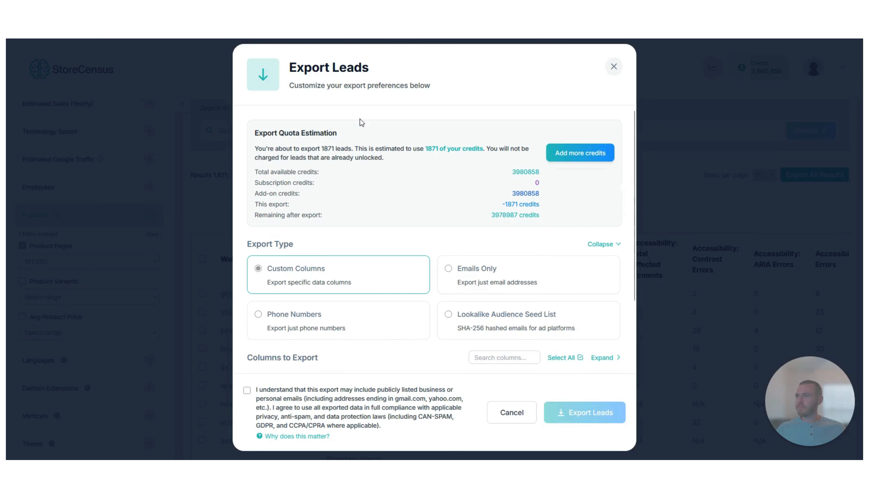
pyautogui.scroll(-3, 313, 165)
pyautogui.scroll(3, 402, 179)
pyautogui.scroll(-1, 403, 193)
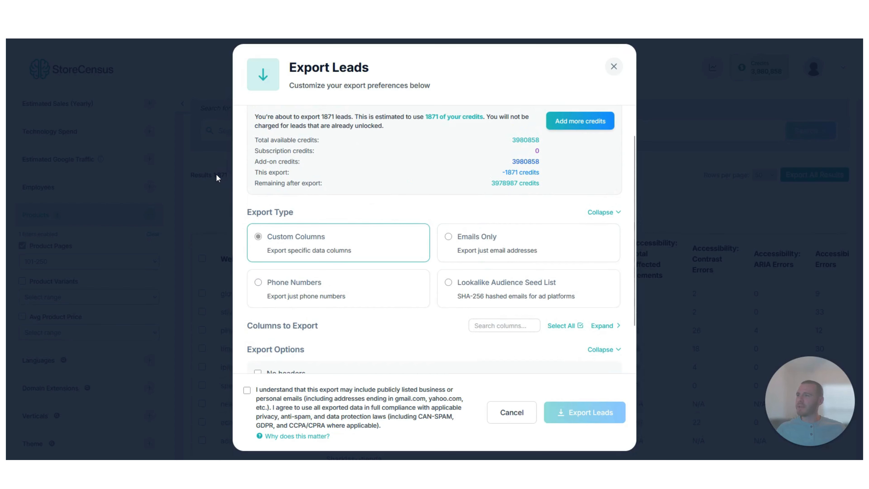
# Step: Expand the columns to export and add Emails, Telephones and Vertical to the selection
pyautogui.scroll(-2, 277, 247)
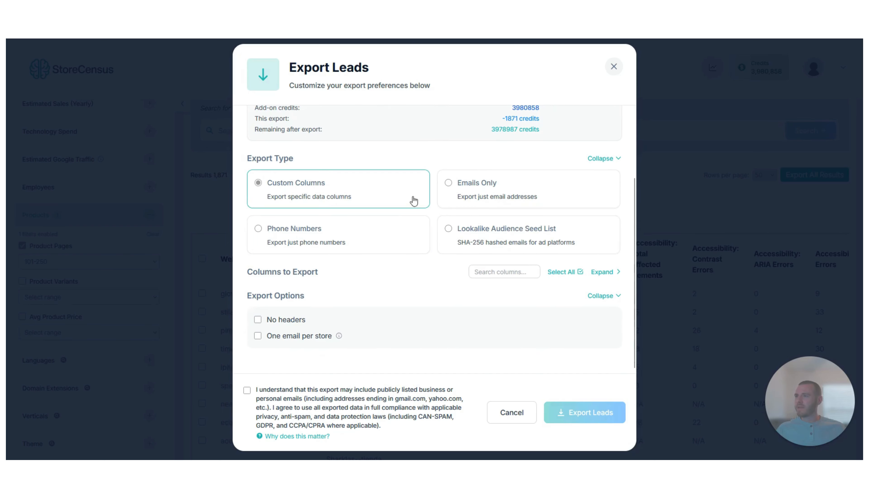
pyautogui.click(304, 277)
pyautogui.scroll(-2, 317, 272)
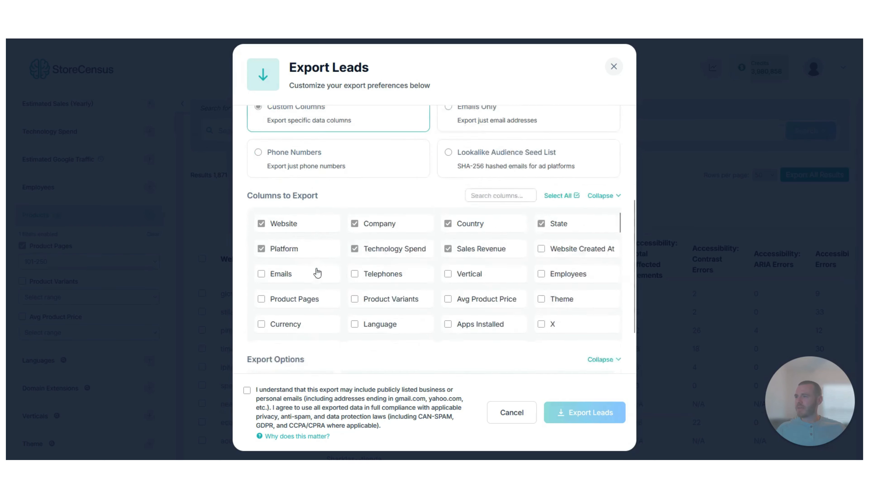
pyautogui.scroll(-1, 318, 273)
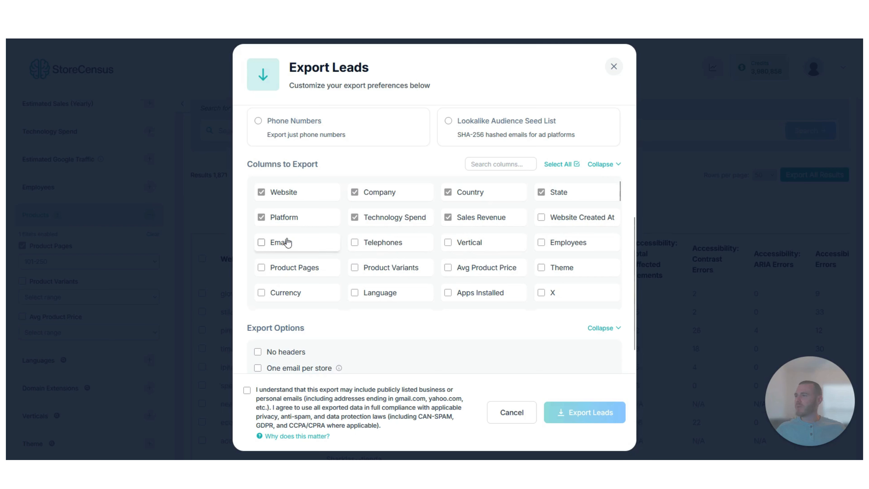
pyautogui.click(260, 243)
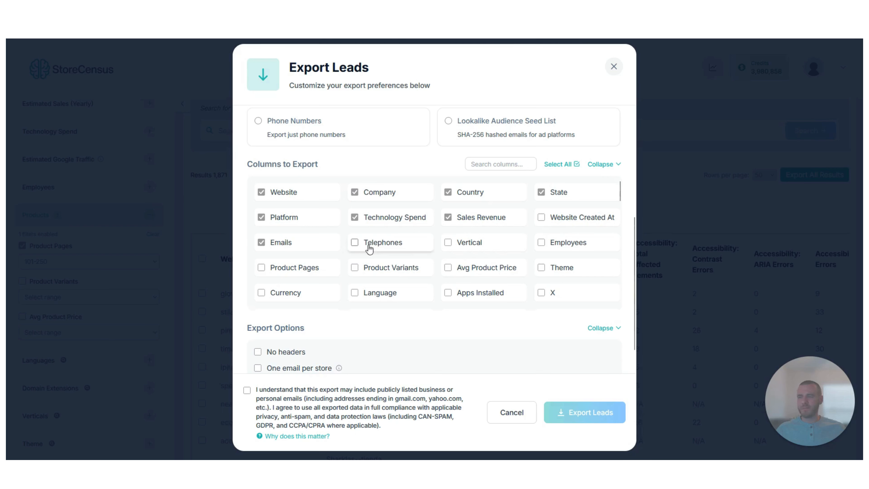
pyautogui.click(363, 244)
pyautogui.scroll(-2, 475, 257)
pyautogui.scroll(2, 476, 257)
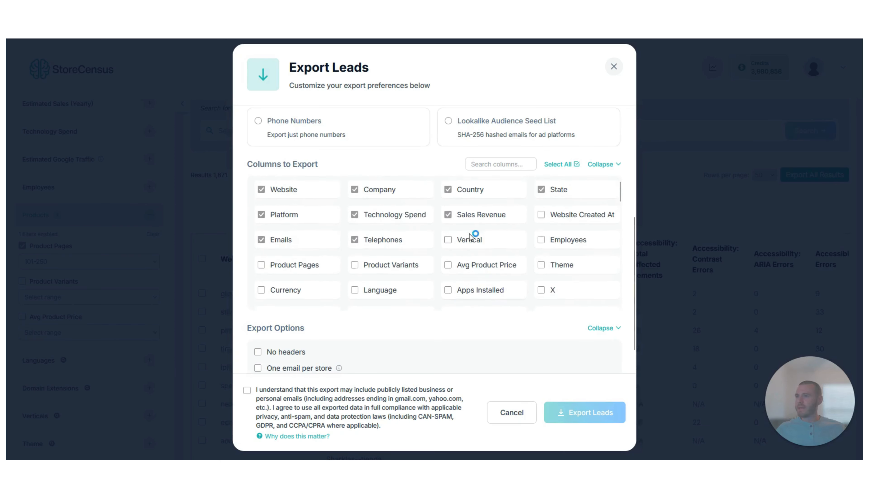
pyautogui.click(455, 244)
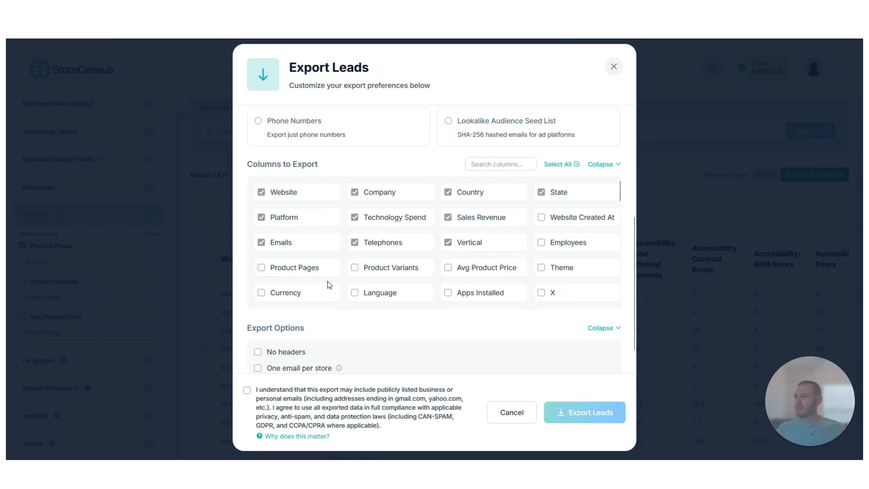
# Step: Look through the remaining export columns, accept the data-use compliance statement and export the leads
pyautogui.scroll(-2, 346, 271)
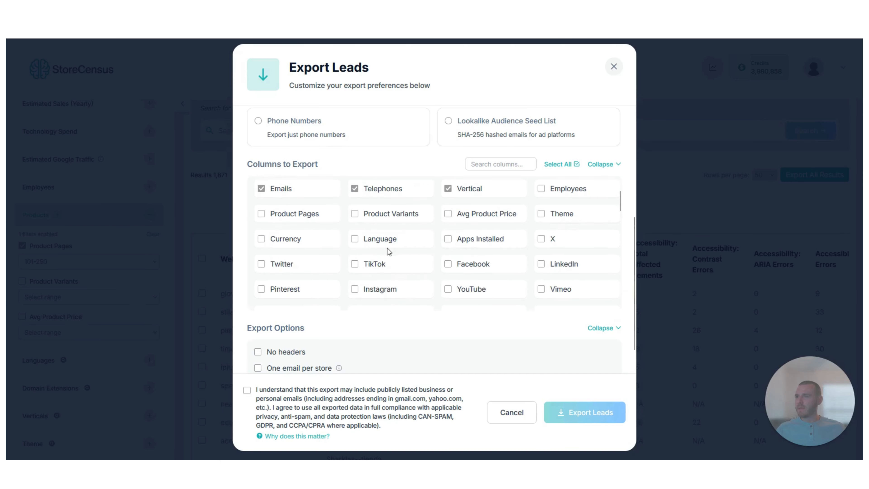
pyautogui.scroll(-15, 384, 253)
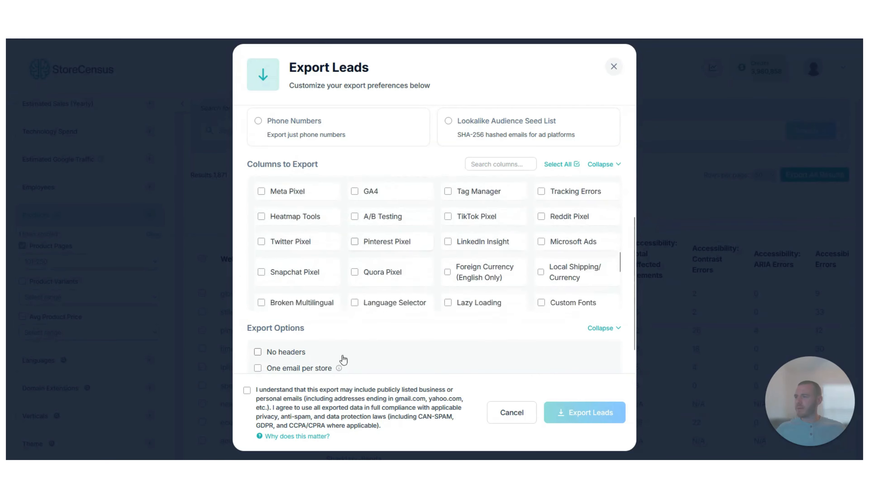
pyautogui.click(246, 390)
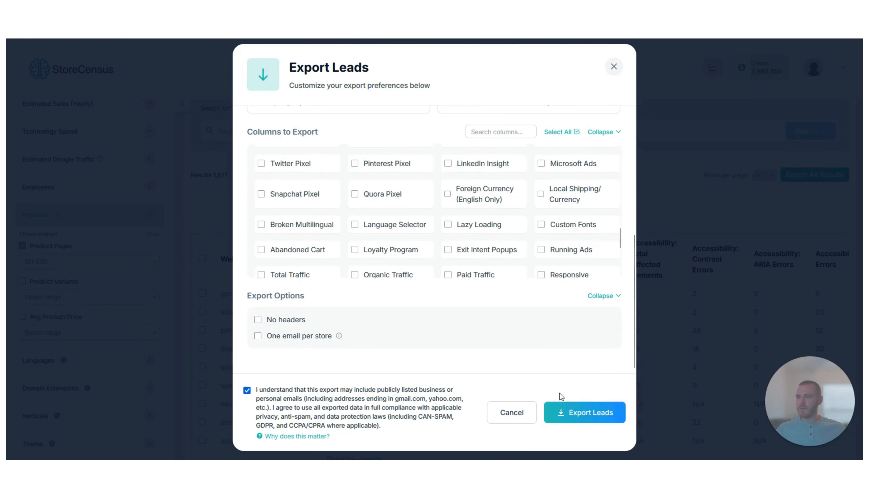
pyautogui.click(584, 413)
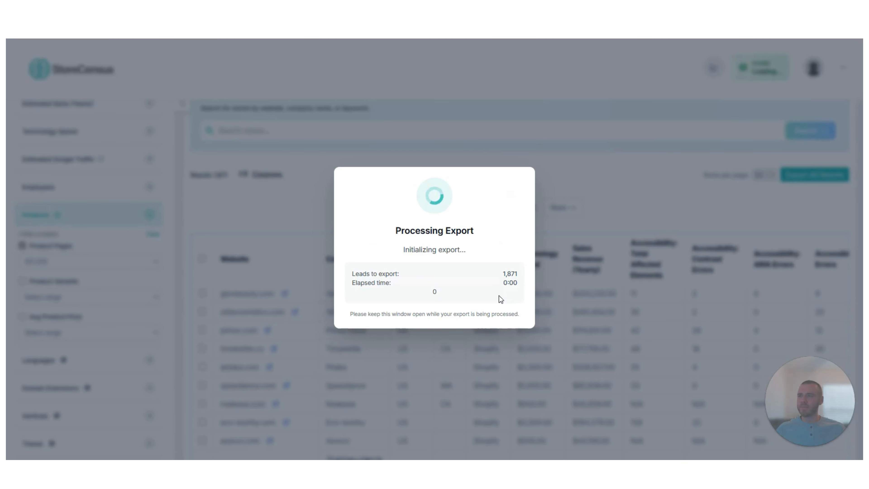